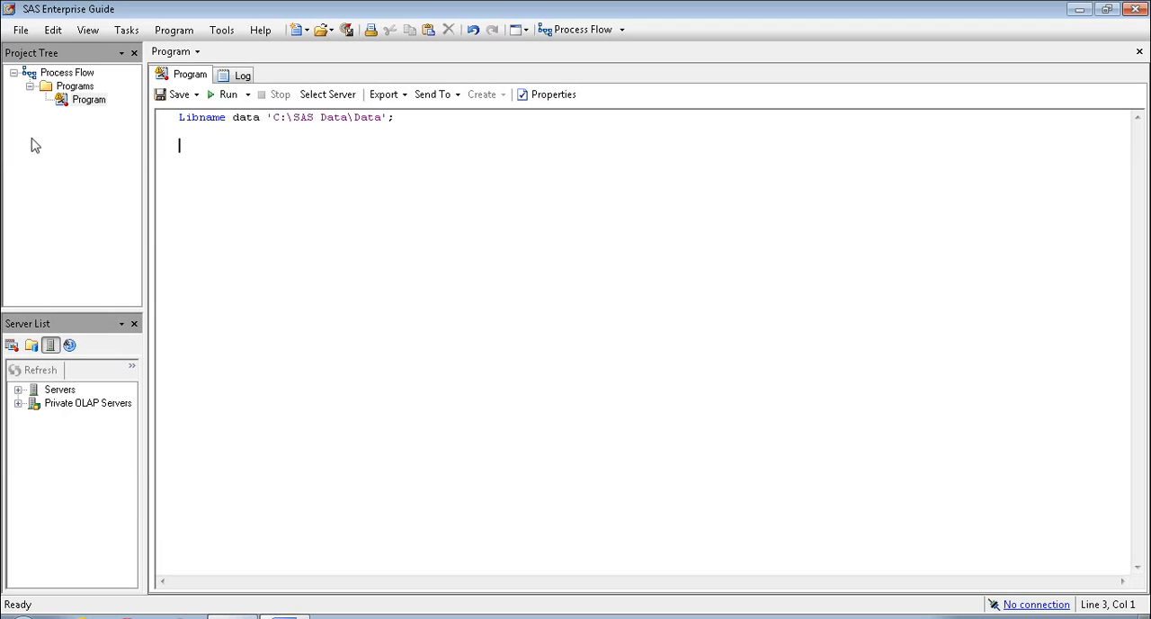
Start a data import from the workbook Sample - Superstore Sales.xls in the Analysis folder
click(20, 30)
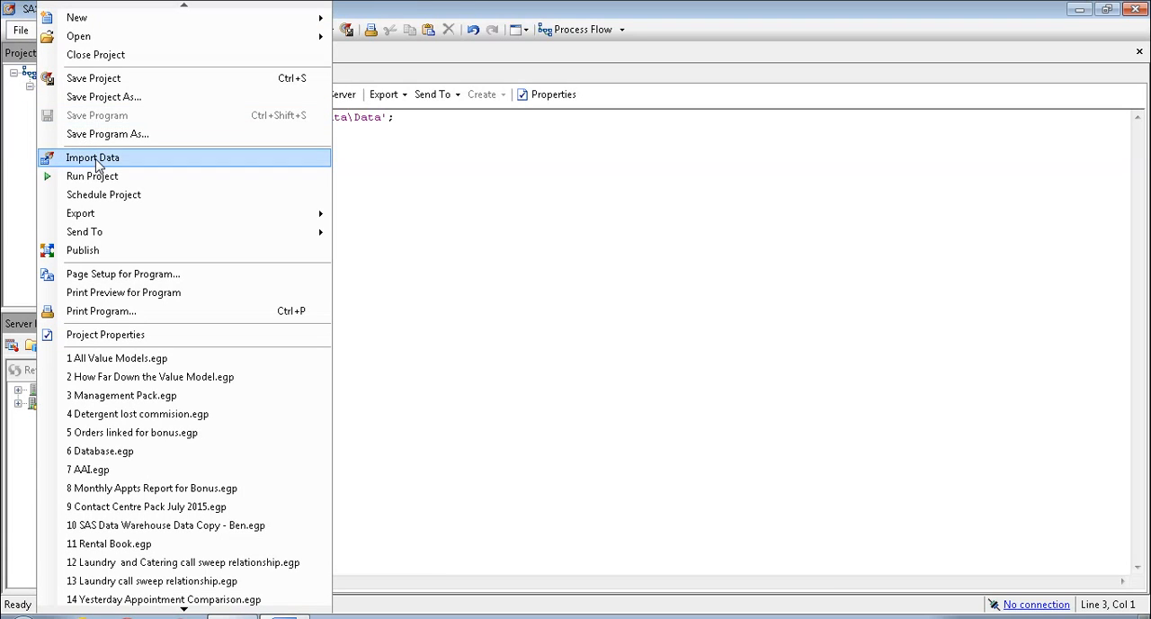
click(227, 165)
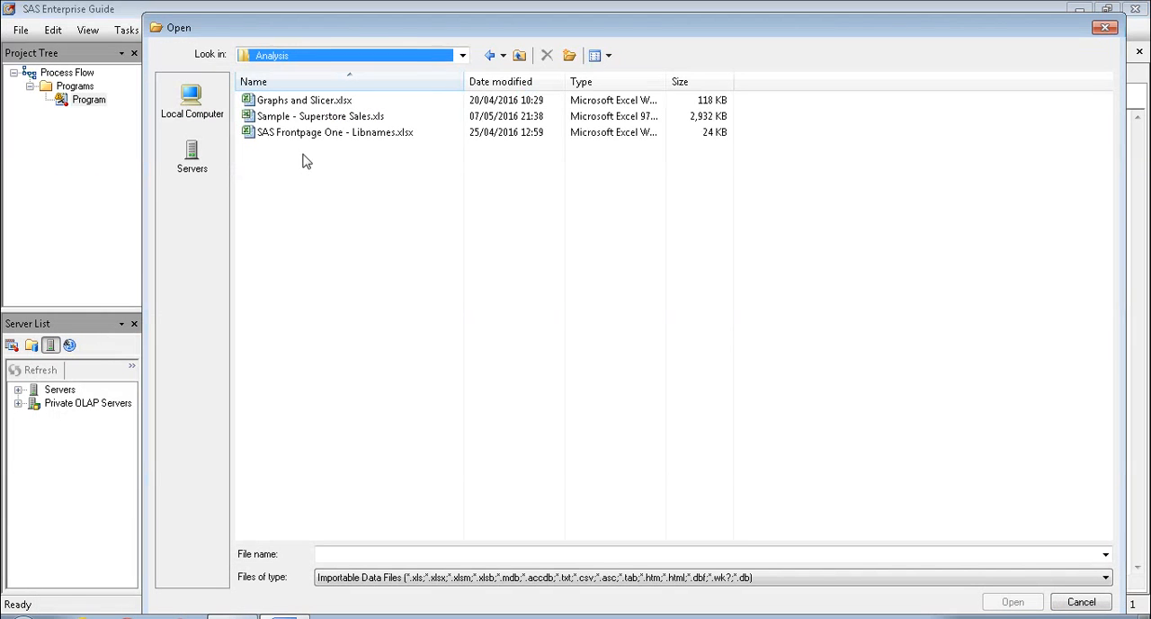
double_click(268, 121)
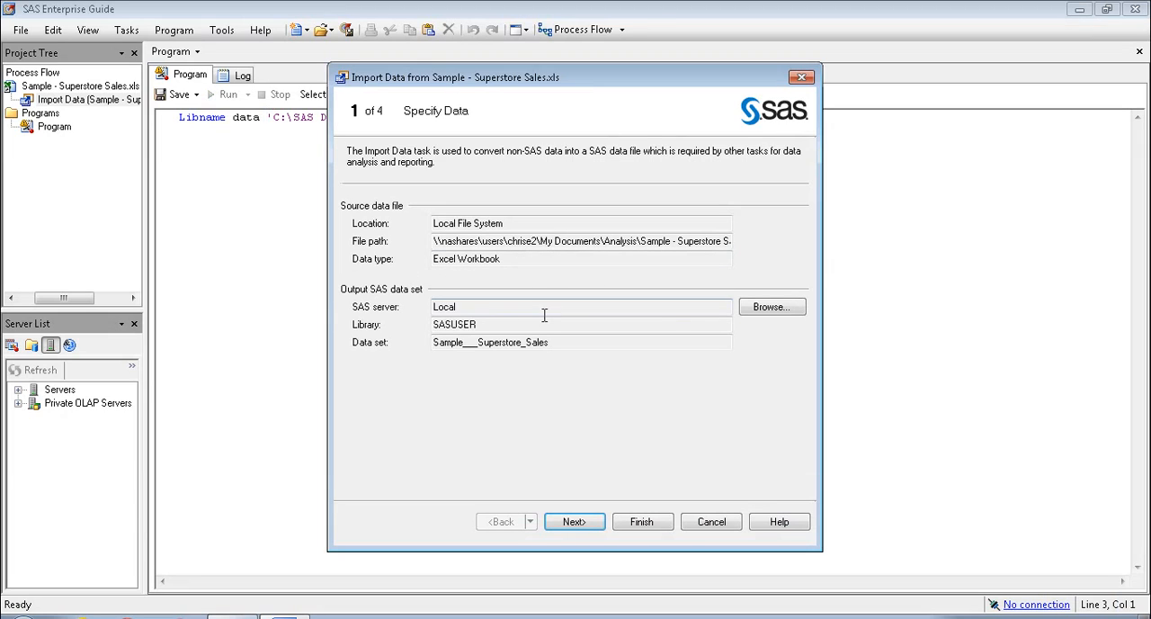
Set the import's output data set to Sample_Superstore_Sales in the DATA library on the Local server
click(769, 308)
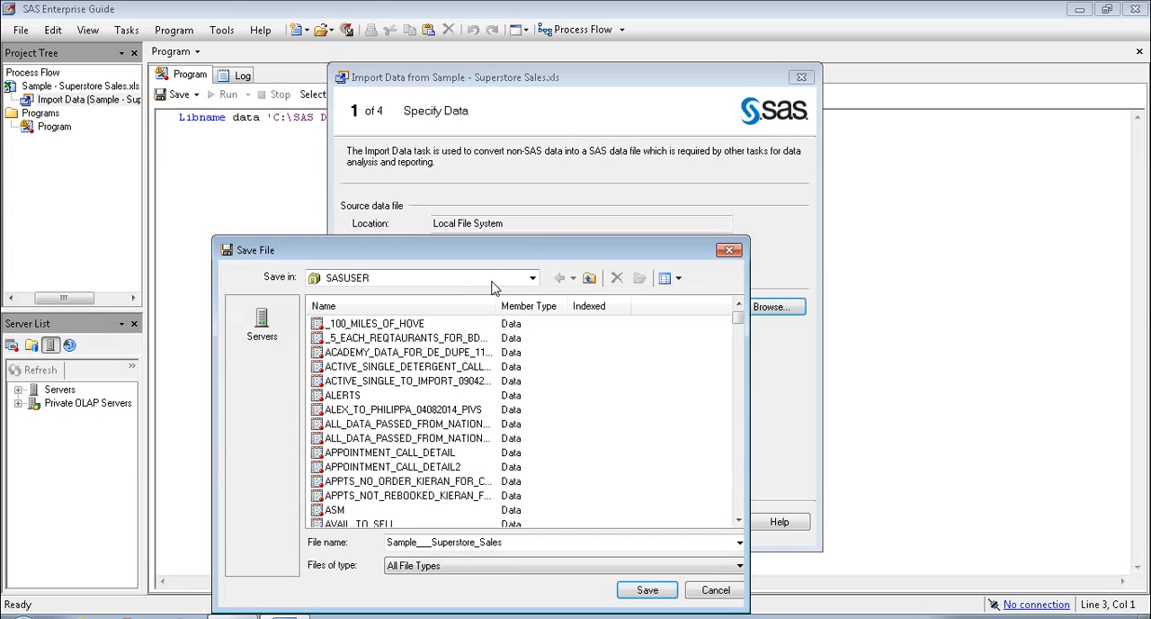
click(532, 278)
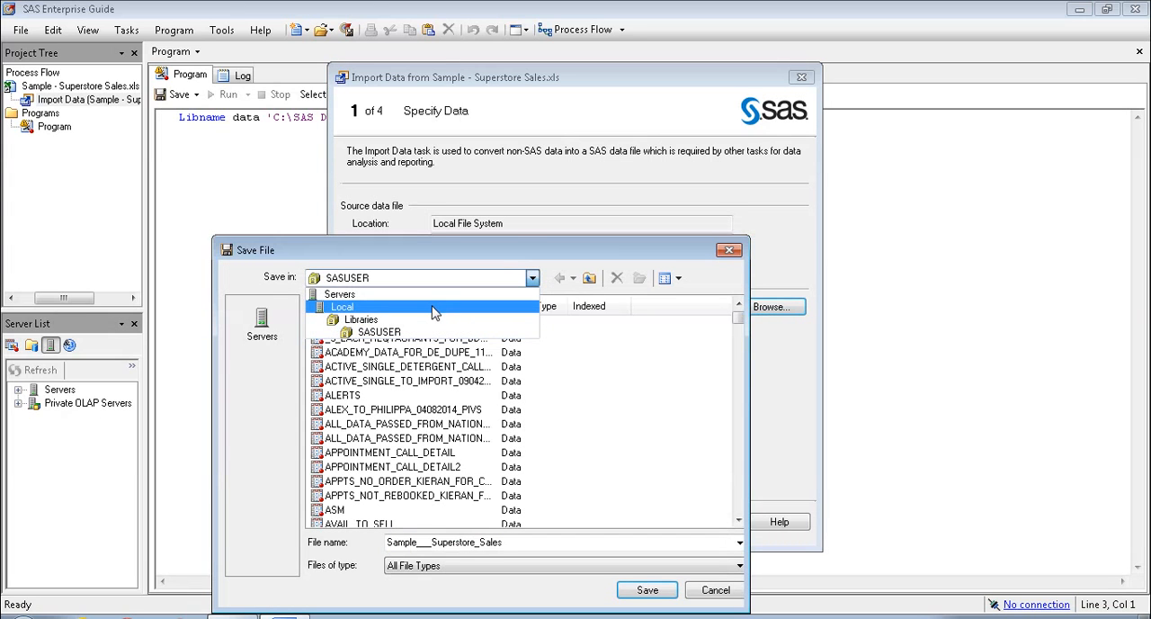
click(377, 320)
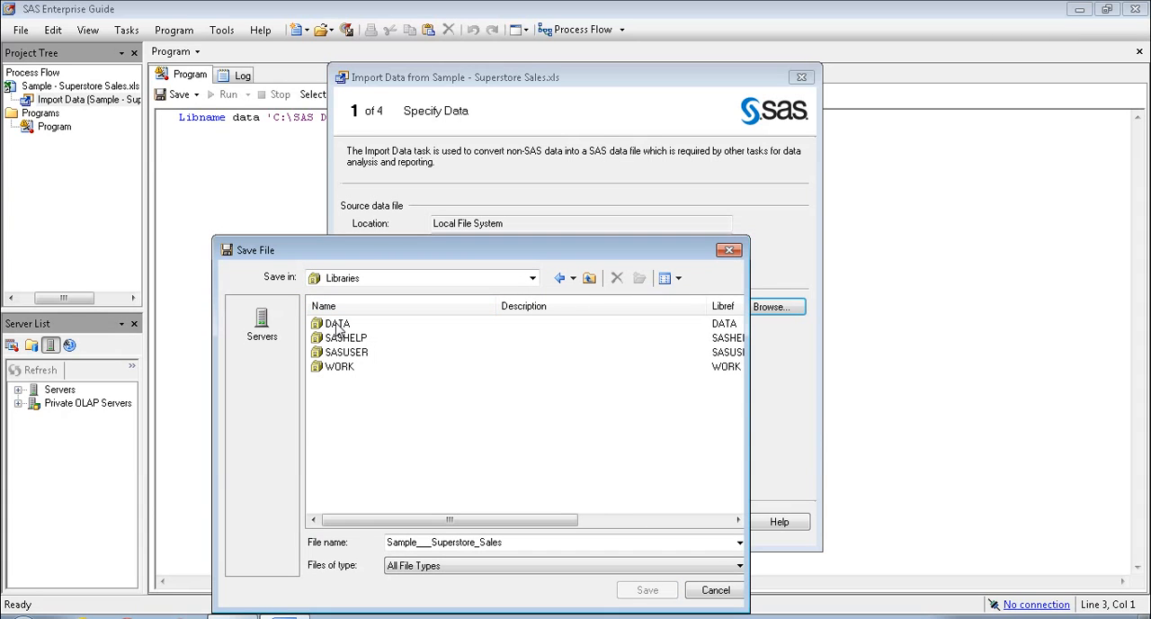
double_click(336, 323)
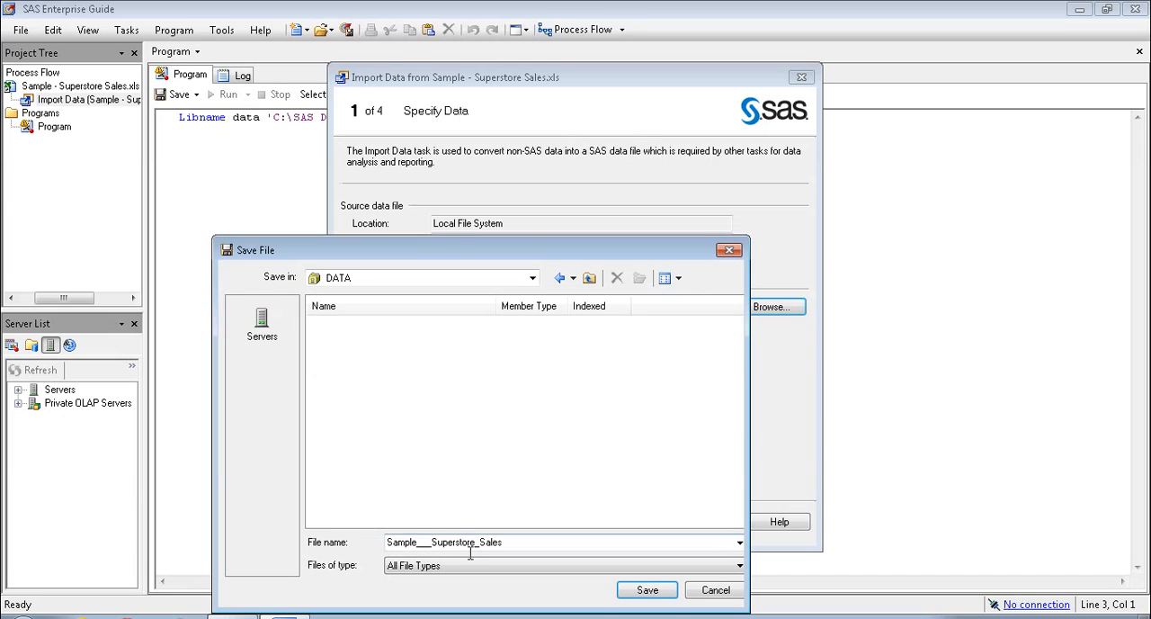
click(437, 542)
click(433, 542)
key(BackSpace)
key(BackSpace)
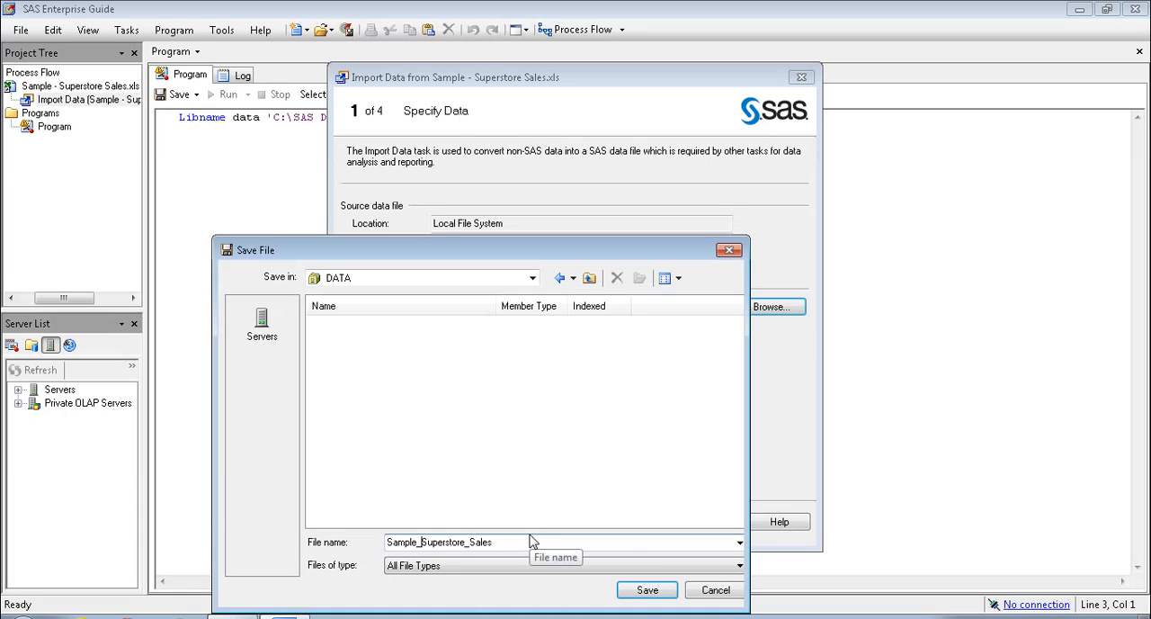
click(640, 592)
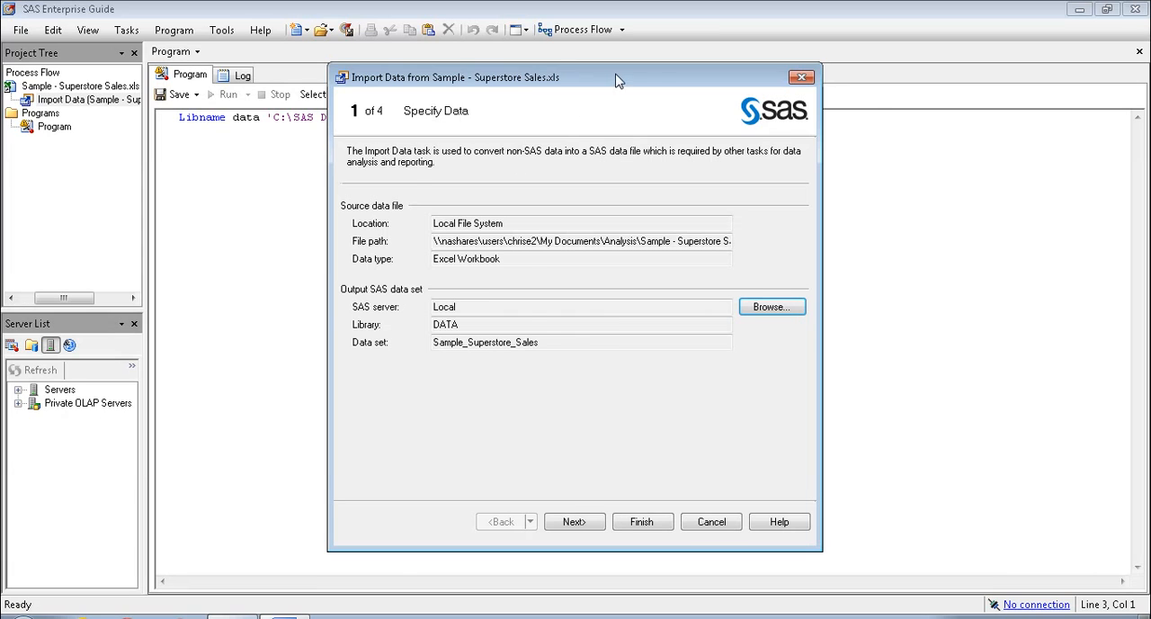
Use the Orders worksheet with field names in the first row, and enable renaming columns to comply with SAS naming conventions
drag(617, 81, 697, 79)
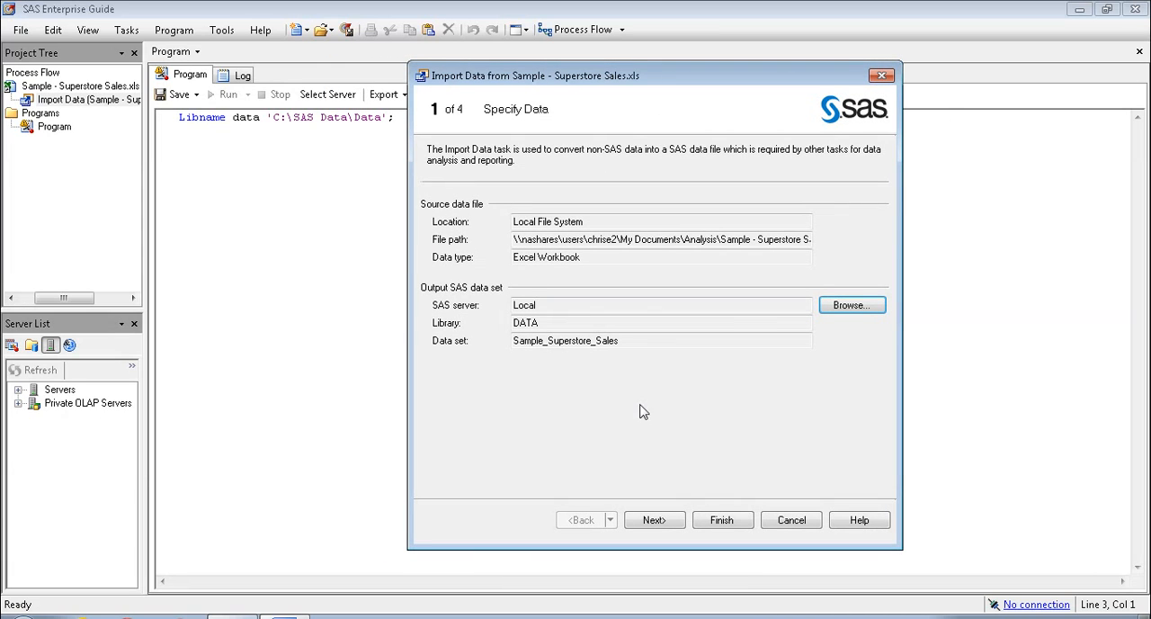
click(655, 522)
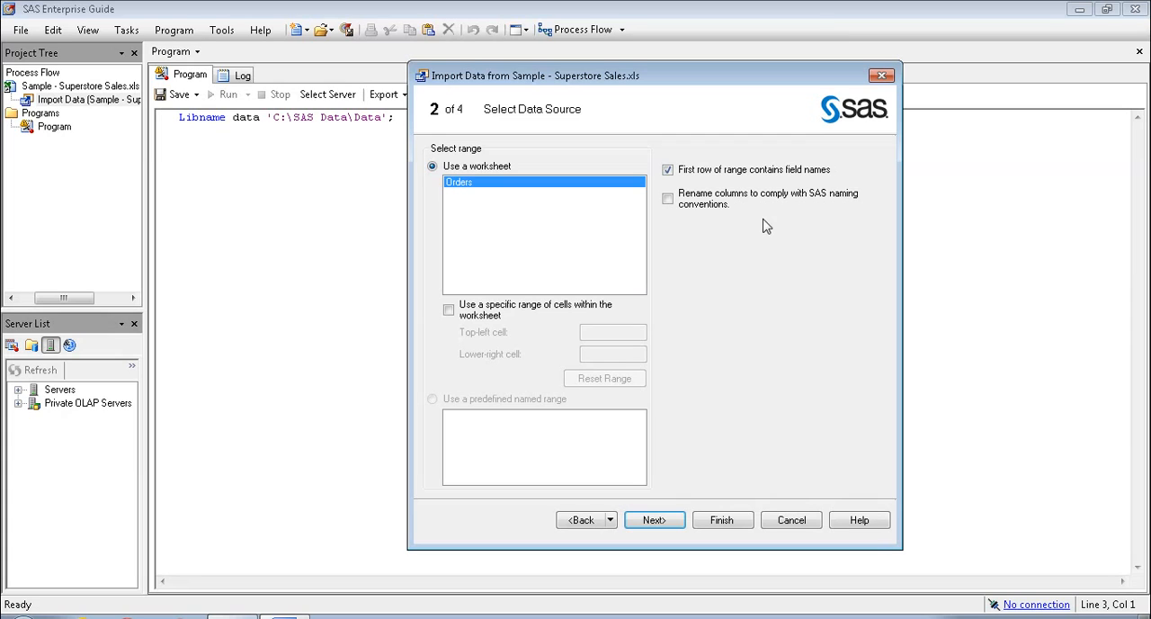
click(769, 179)
click(768, 179)
click(679, 521)
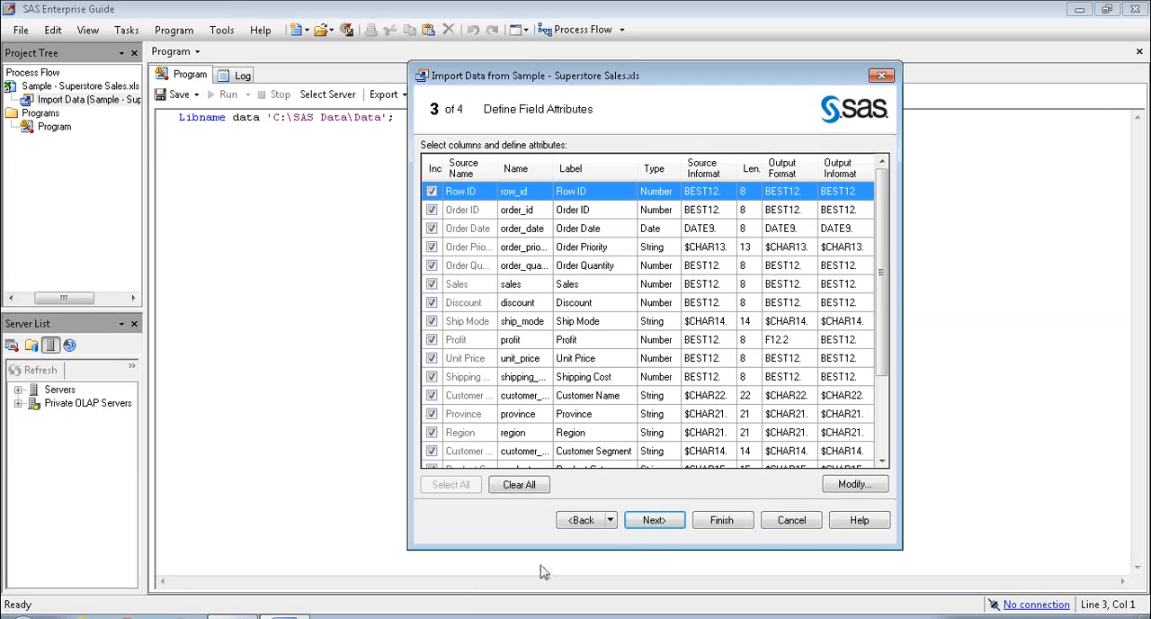
Preview the field attributes with the first-row field names option turned off, and turn the option back on
click(598, 523)
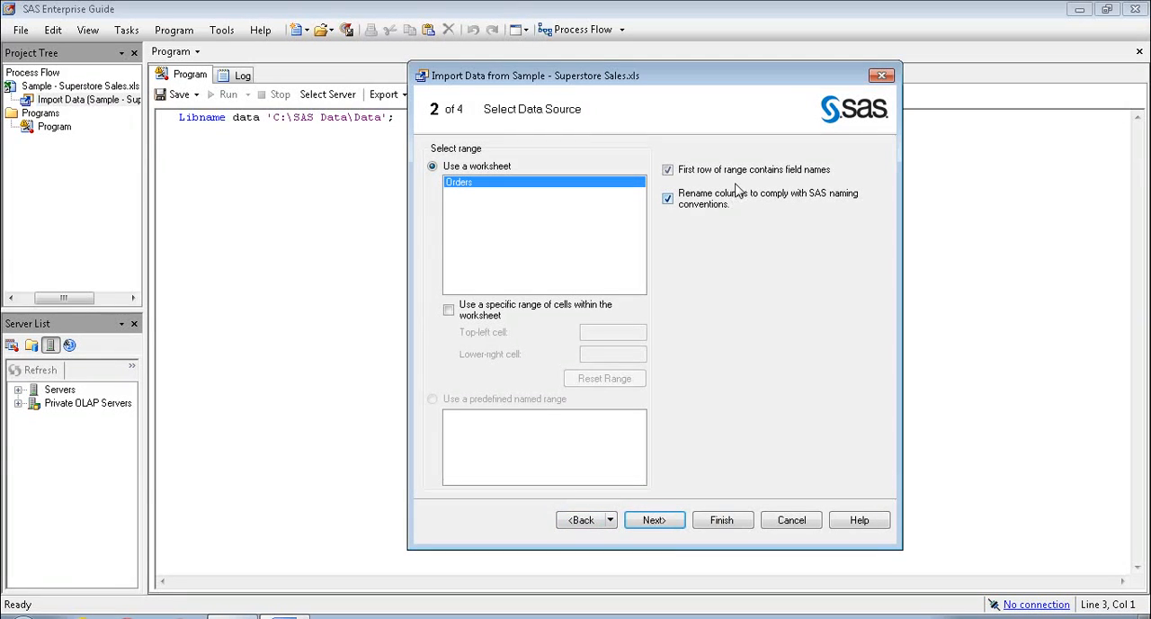
click(742, 173)
click(670, 530)
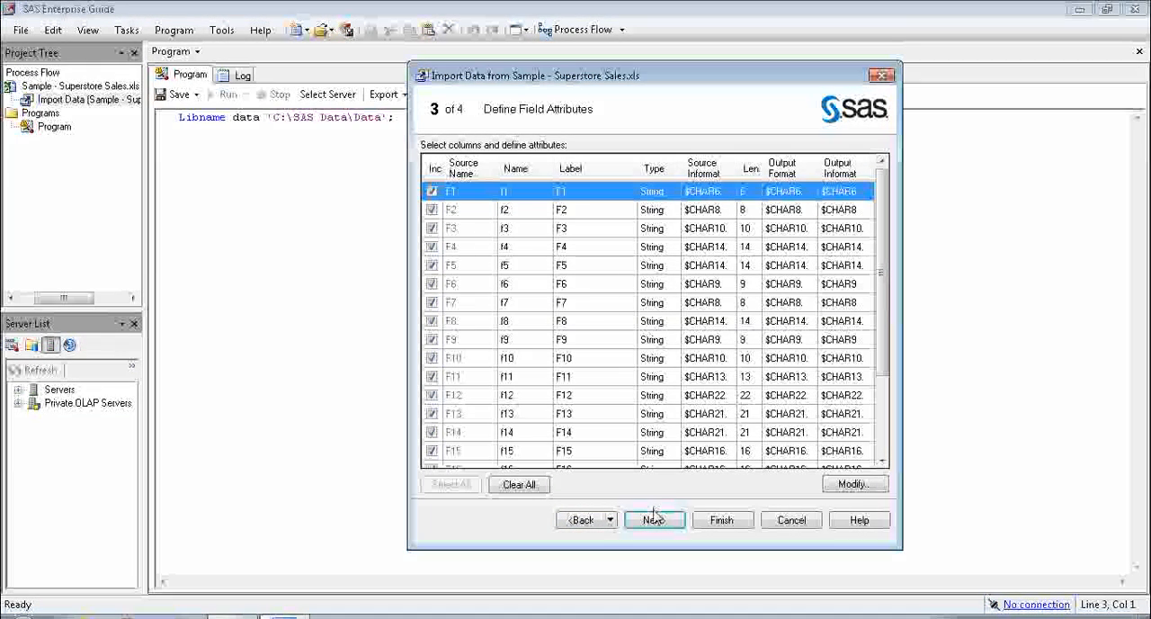
click(583, 520)
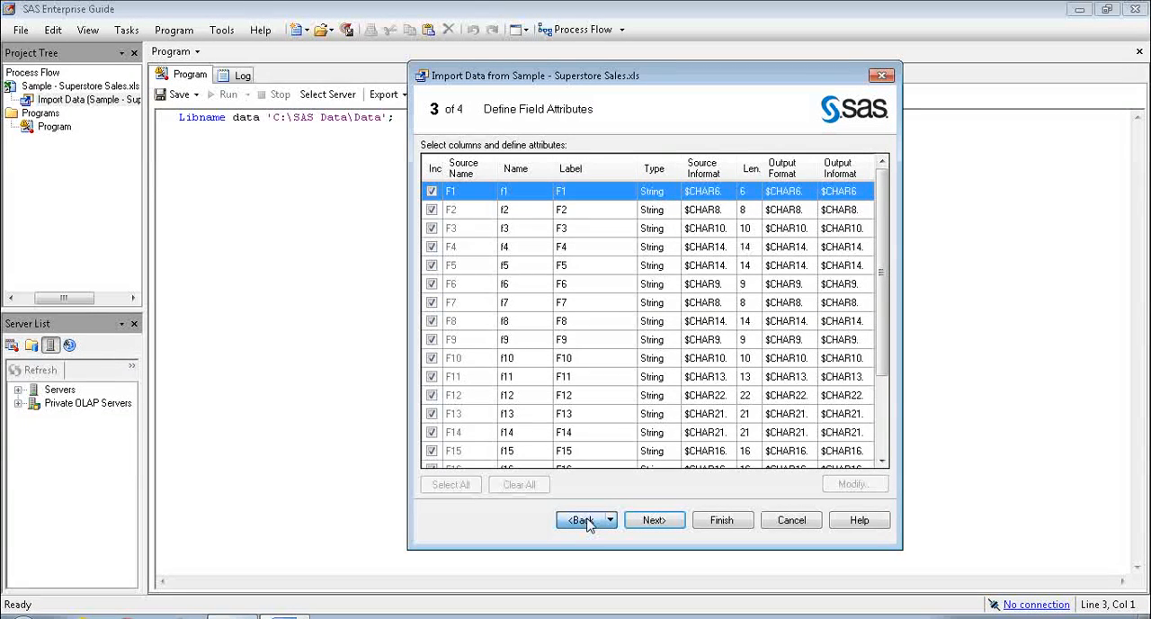
click(773, 170)
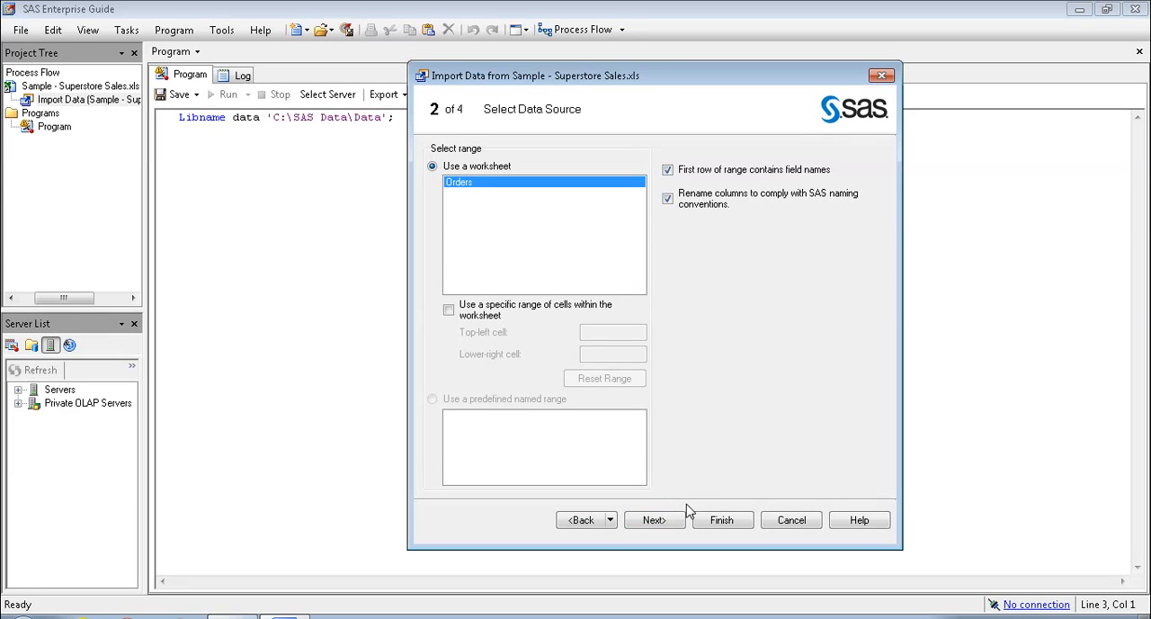
Widen the Name column in the field attributes list, review all the fields, and finish the import
click(653, 520)
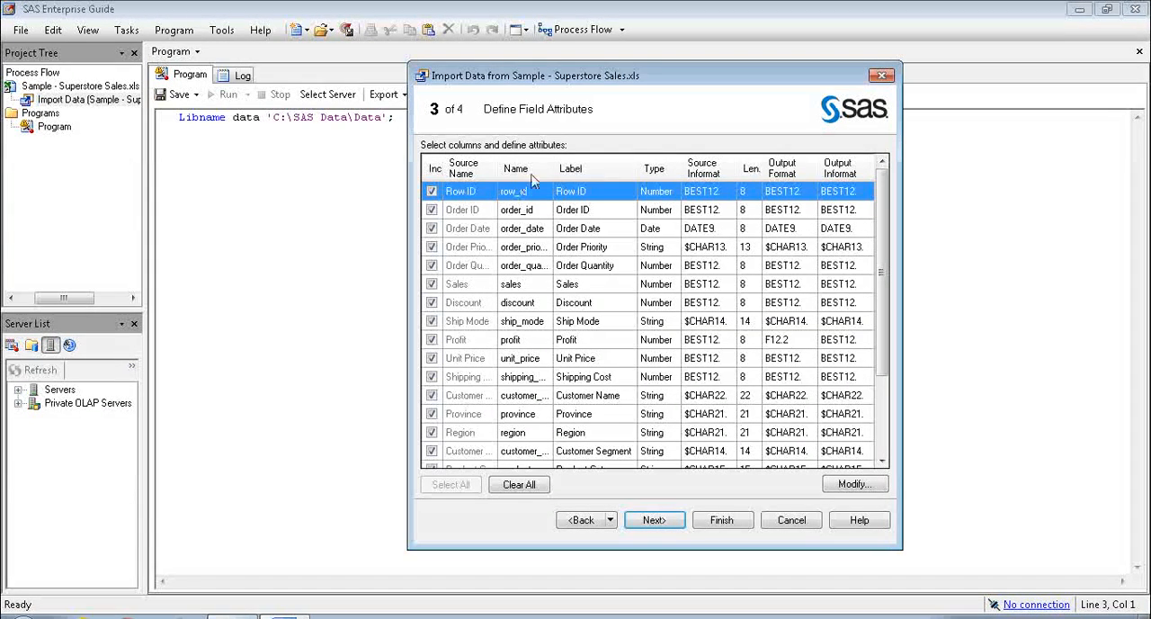
drag(552, 168, 582, 169)
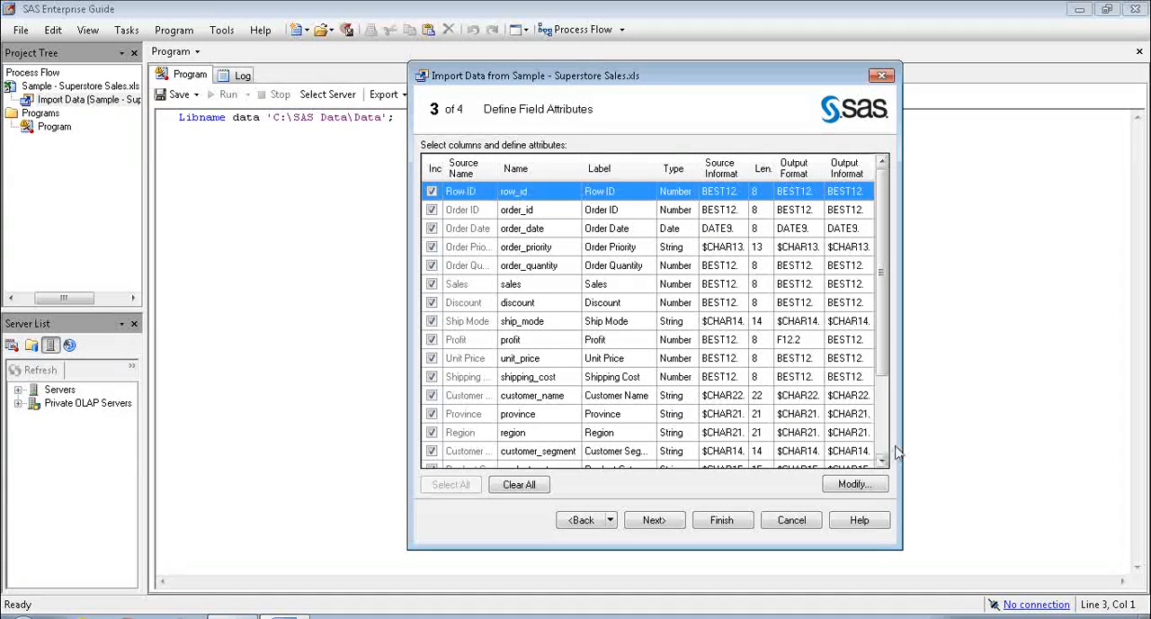
click(877, 405)
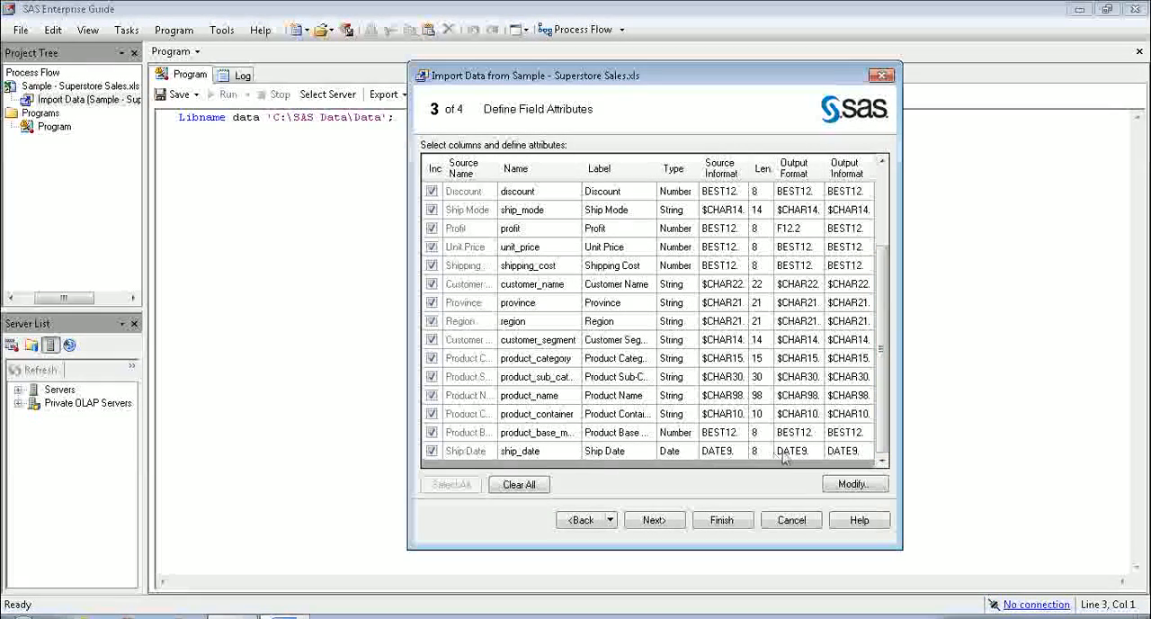
click(667, 526)
click(730, 527)
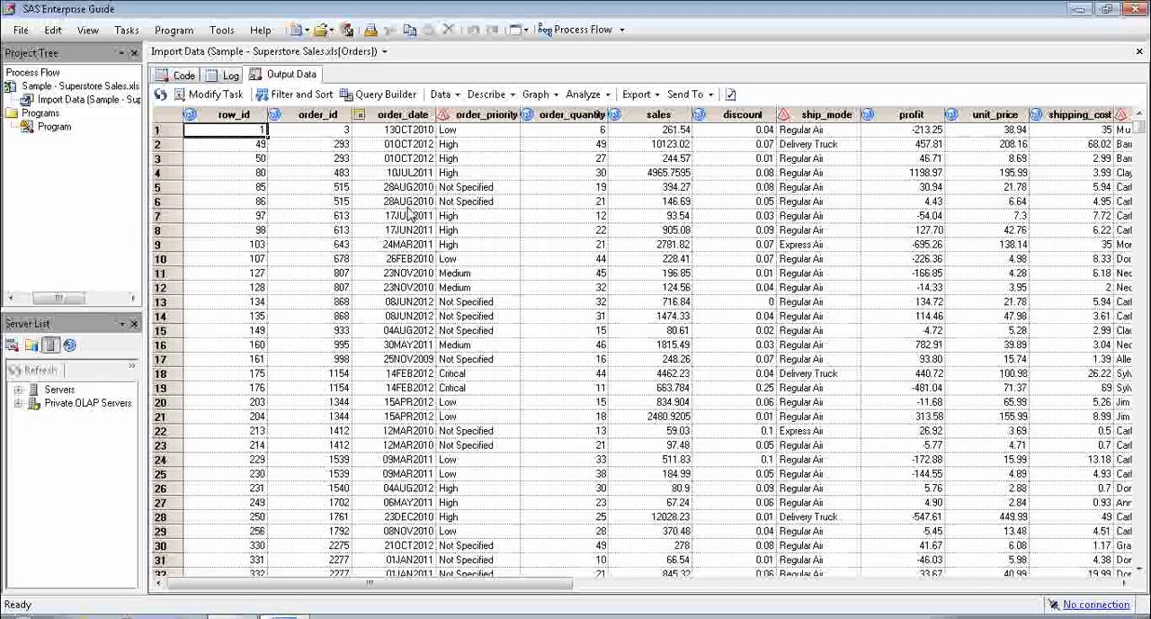
Examine the imported Orders data from the order date and priority columns through ship_date, and check its row count
click(423, 174)
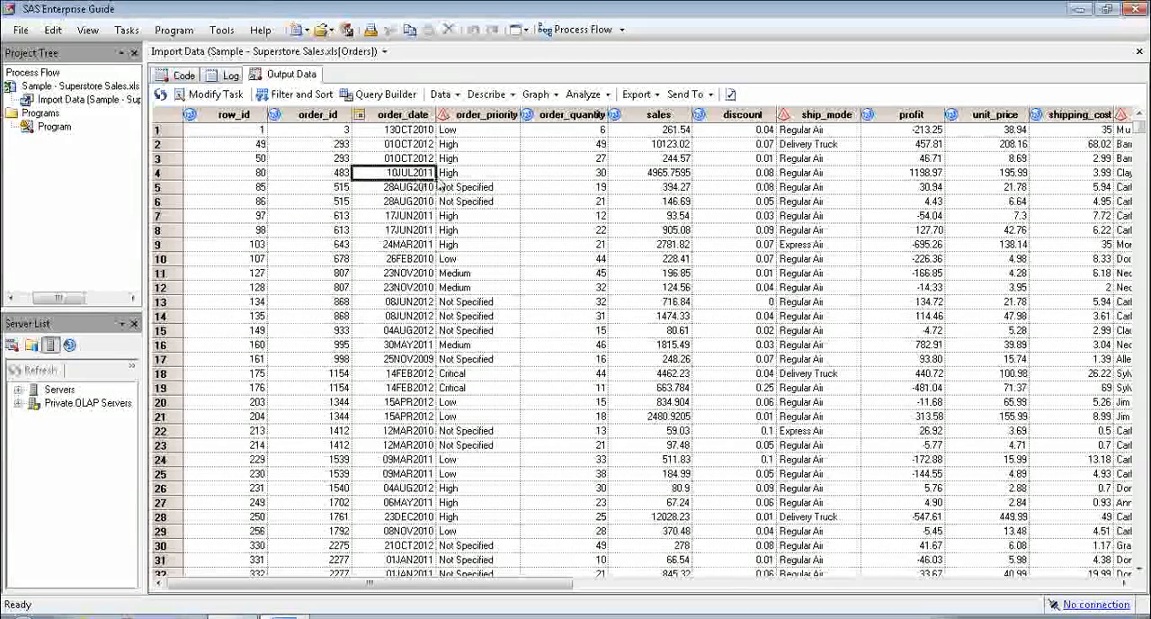
click(494, 191)
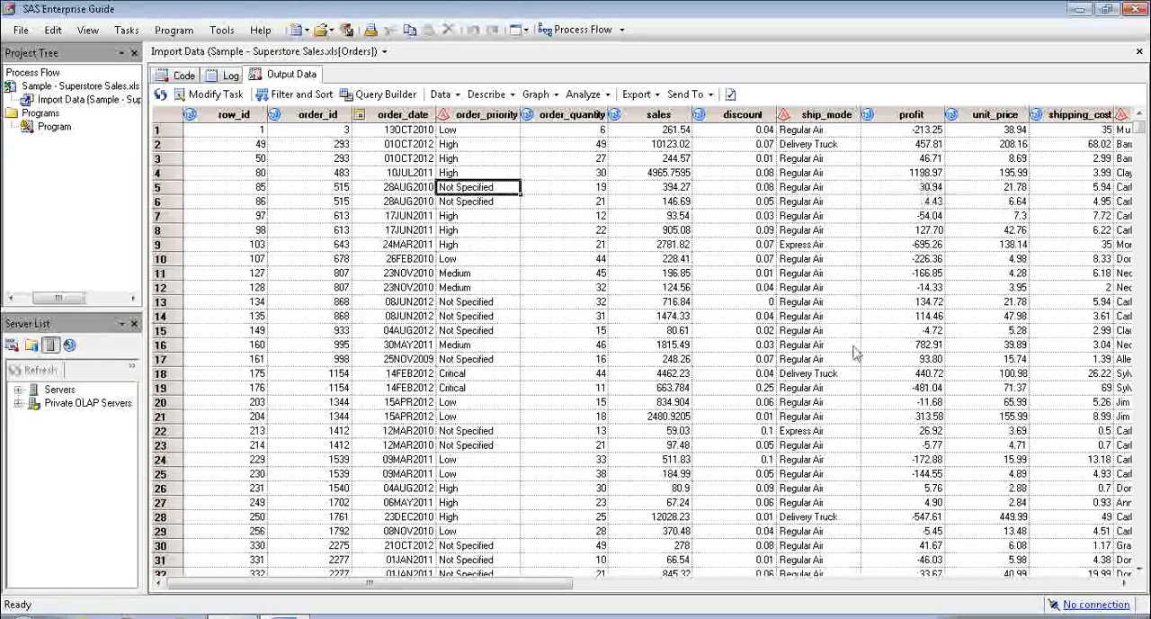
click(1004, 588)
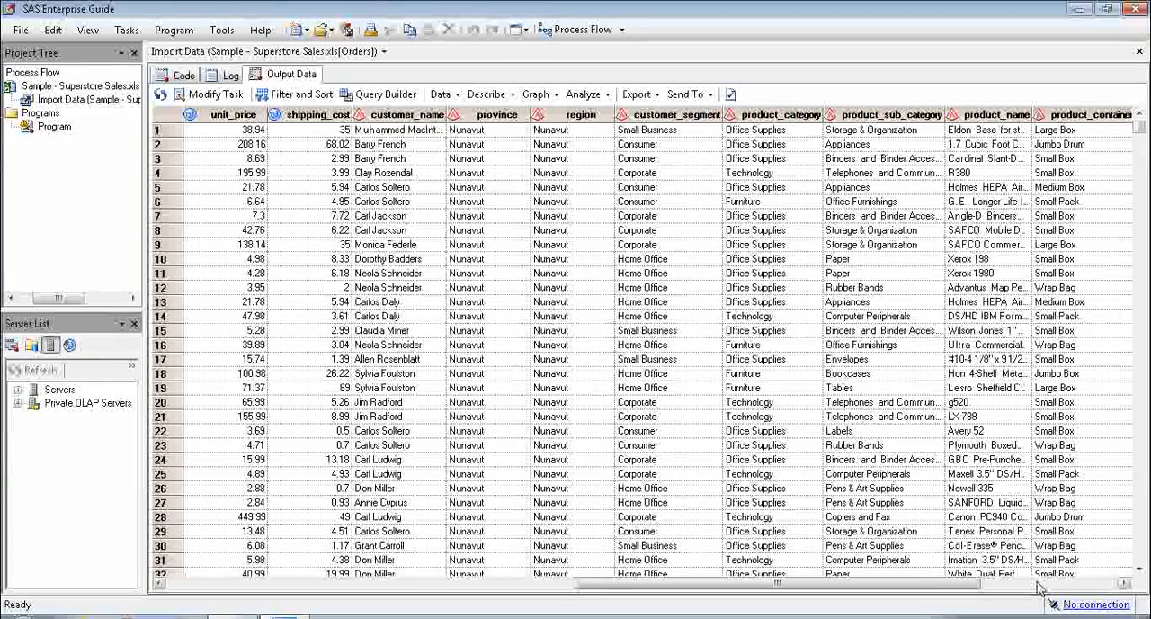
click(1039, 588)
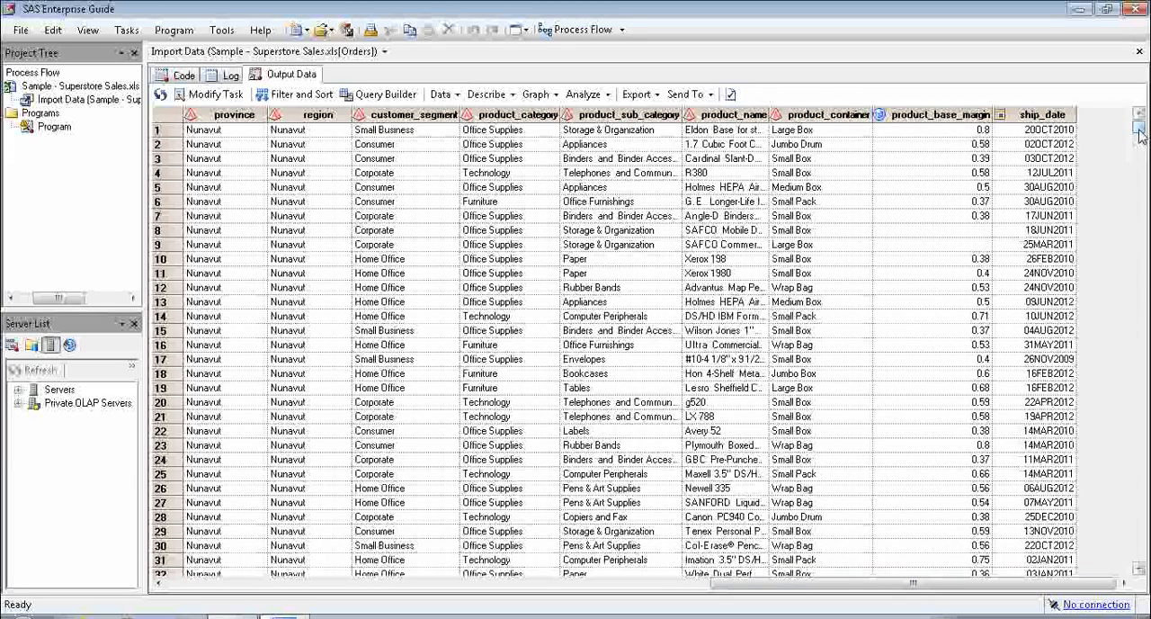
drag(1139, 135, 1140, 135)
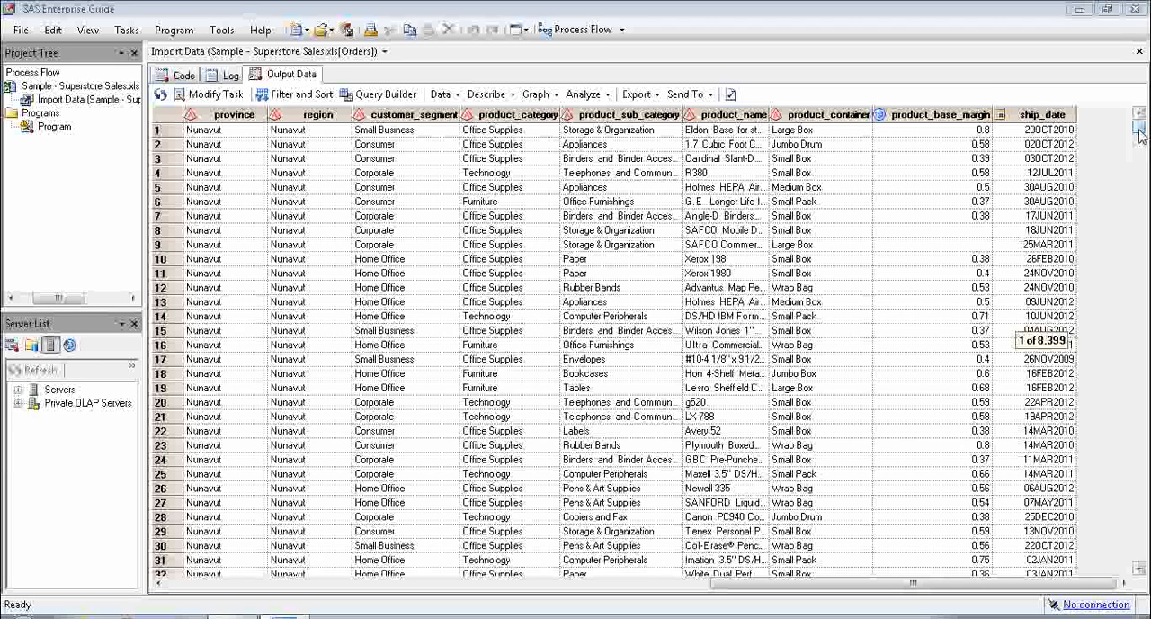
drag(1139, 135, 1109, 112)
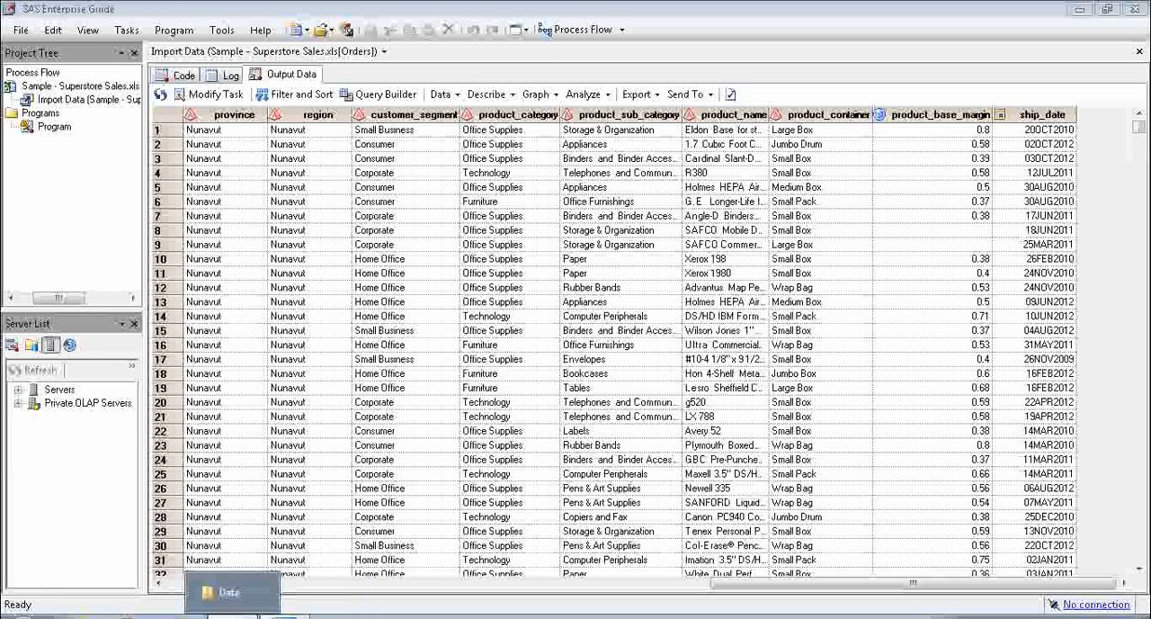
Check the C:\SAS Data\Data folder in Windows Explorer for the imported data set file, and return to SAS Enterprise Guide
click(230, 592)
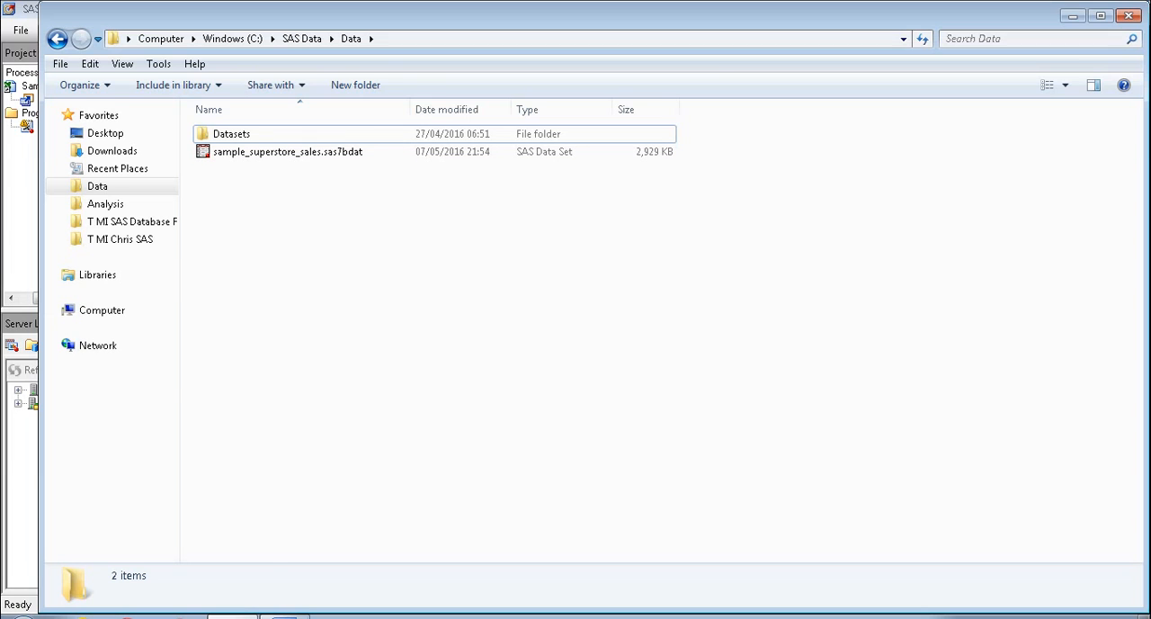
click(284, 617)
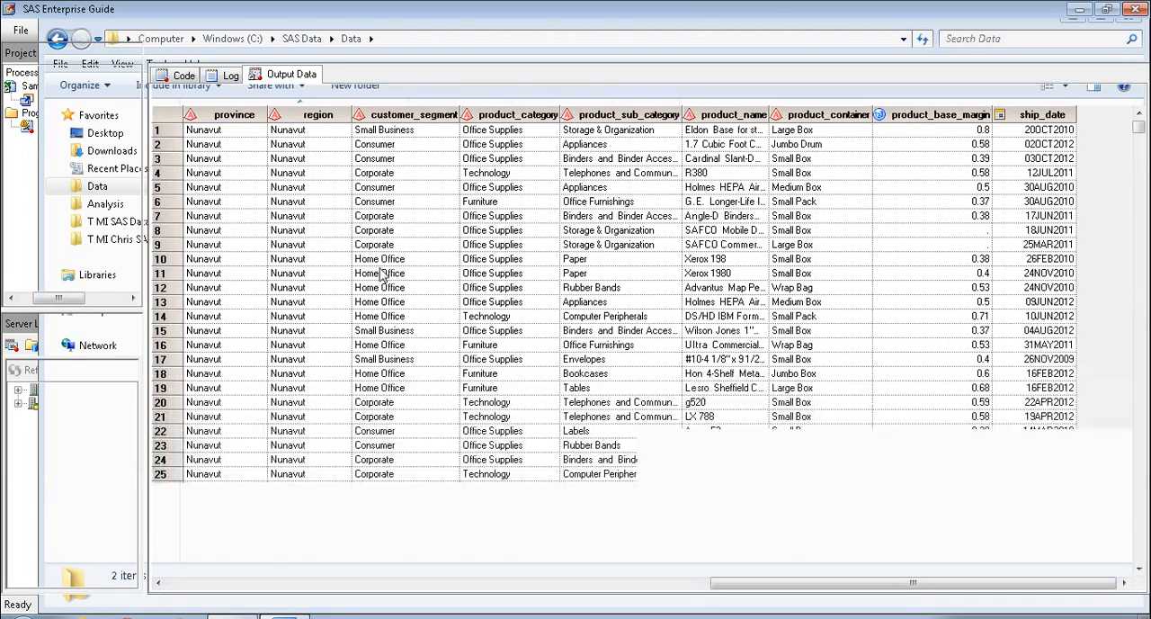
click(382, 275)
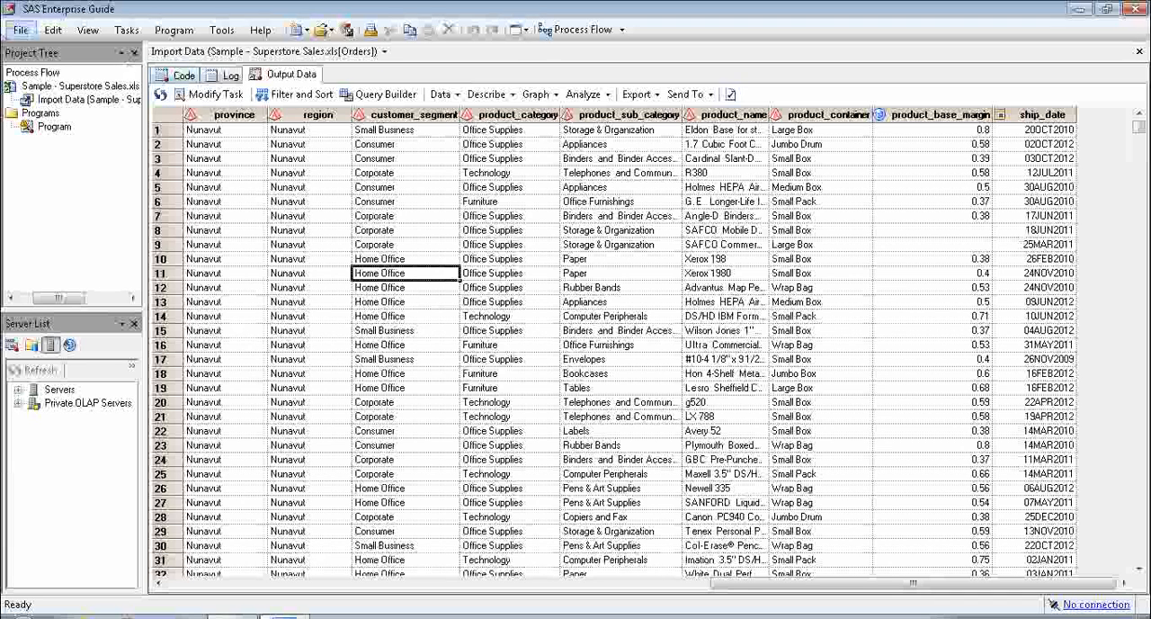
click(21, 30)
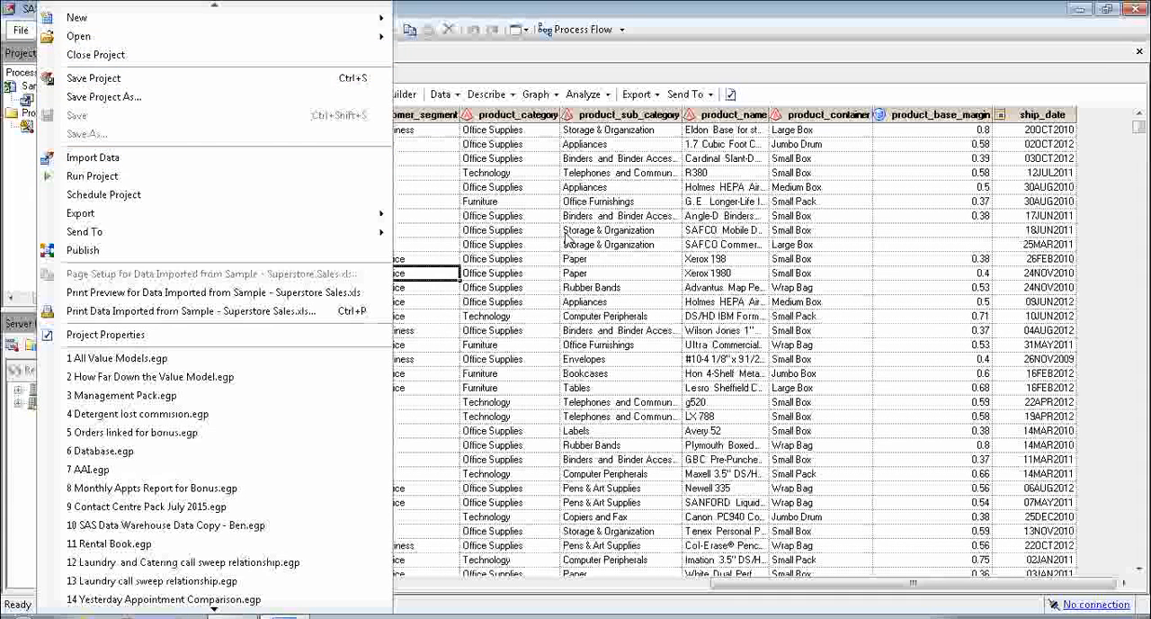
click(512, 244)
click(472, 246)
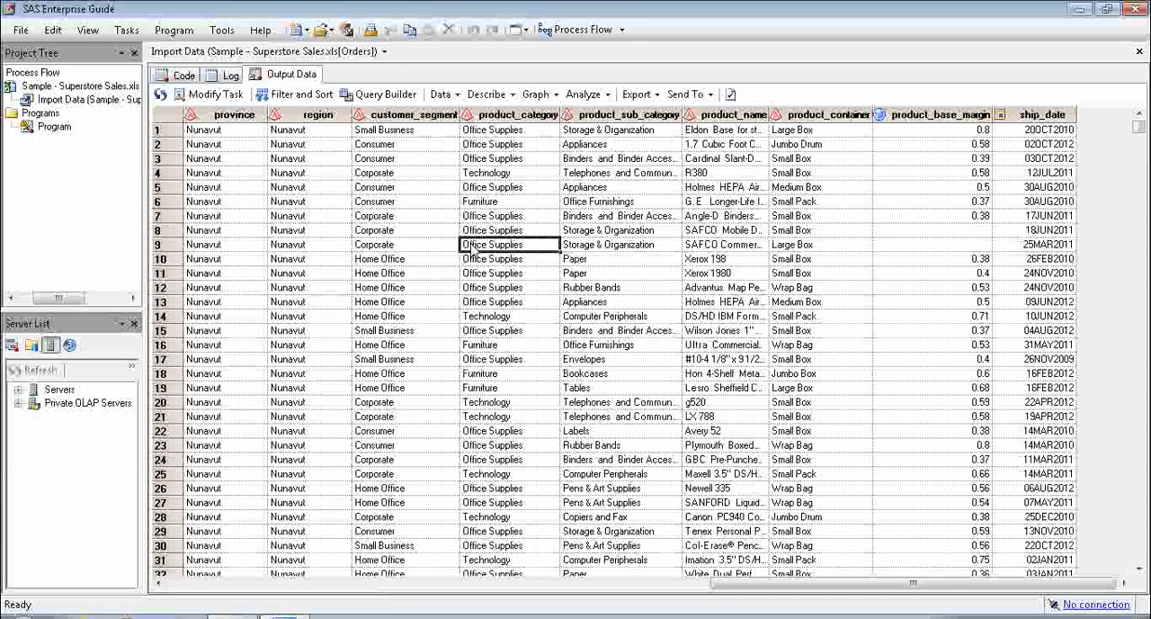